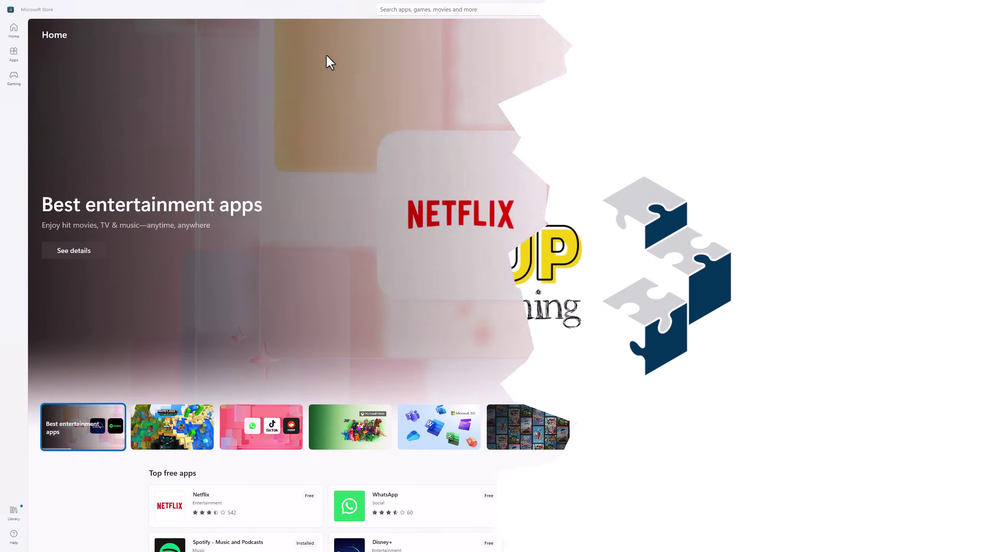
Search the Microsoft Store for 'whiteboard' and install the Microsoft Whiteboard app.
left_click(397, 9)
type("whiteboard")
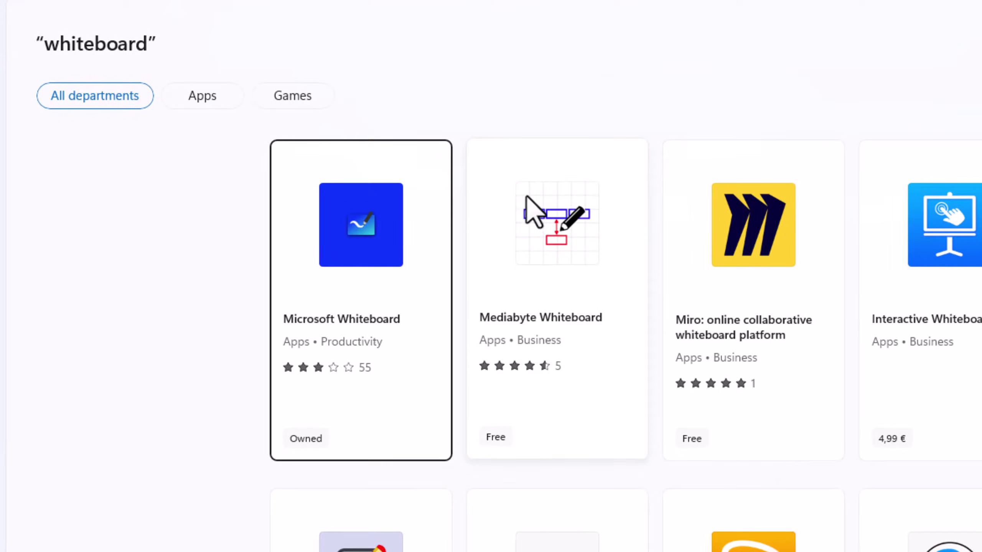
left_click(416, 243)
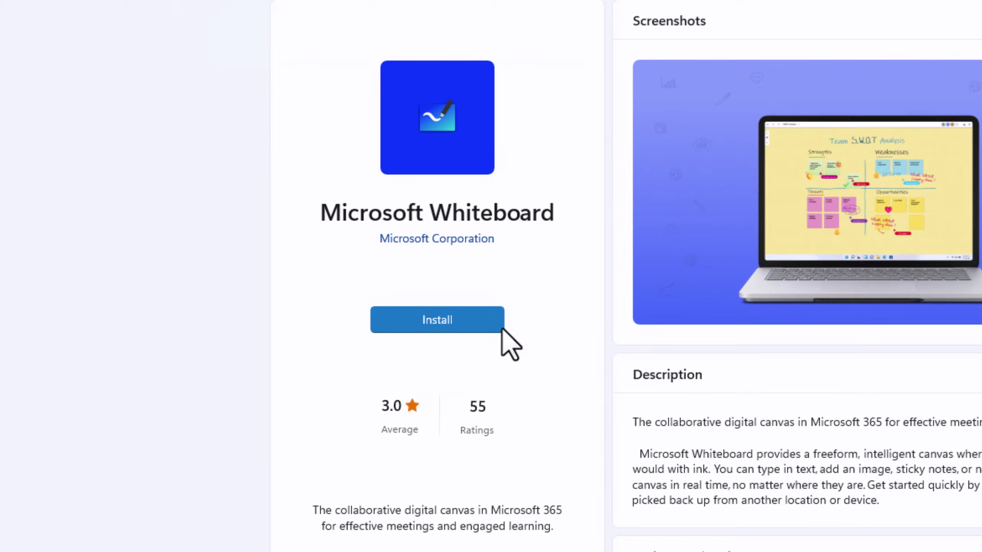
left_click(501, 328)
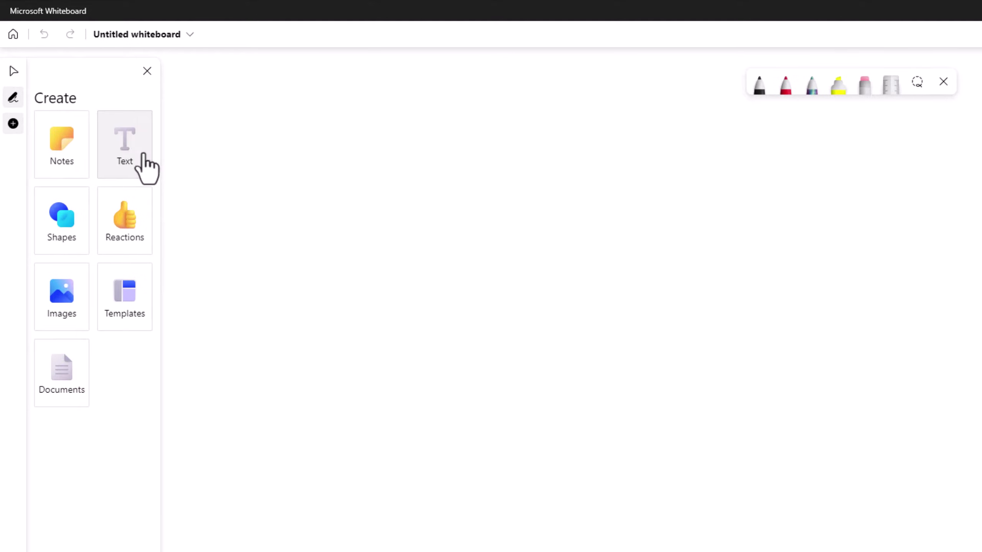
Place a text box reading 'Hi! Welcome to our lesson!' and widen it onto one line.
left_click(145, 157)
left_click(352, 354)
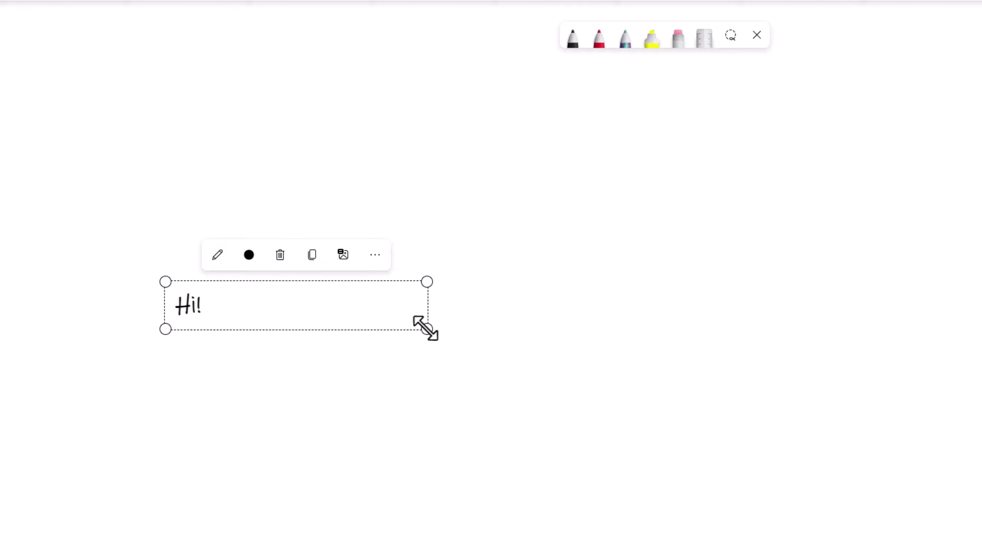
left_click_drag(425, 328, 347, 324)
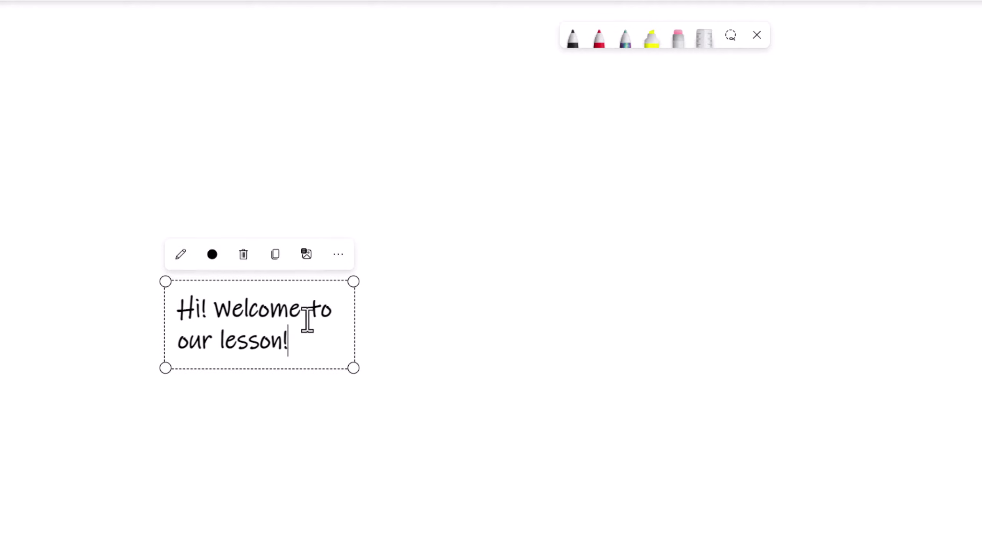
left_click_drag(357, 343, 530, 335)
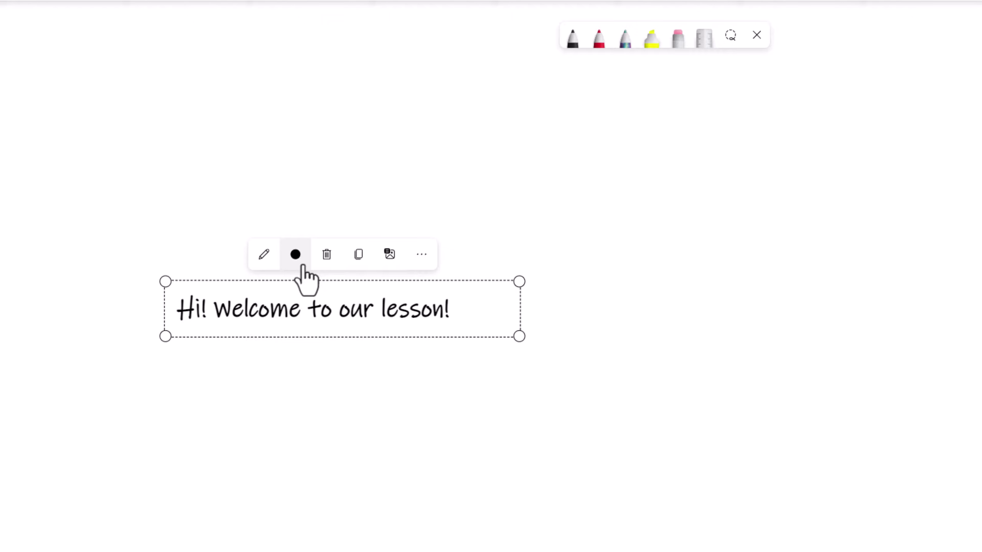
Make the welcome text blue, then paste a copy of the box and delete it.
left_click(296, 255)
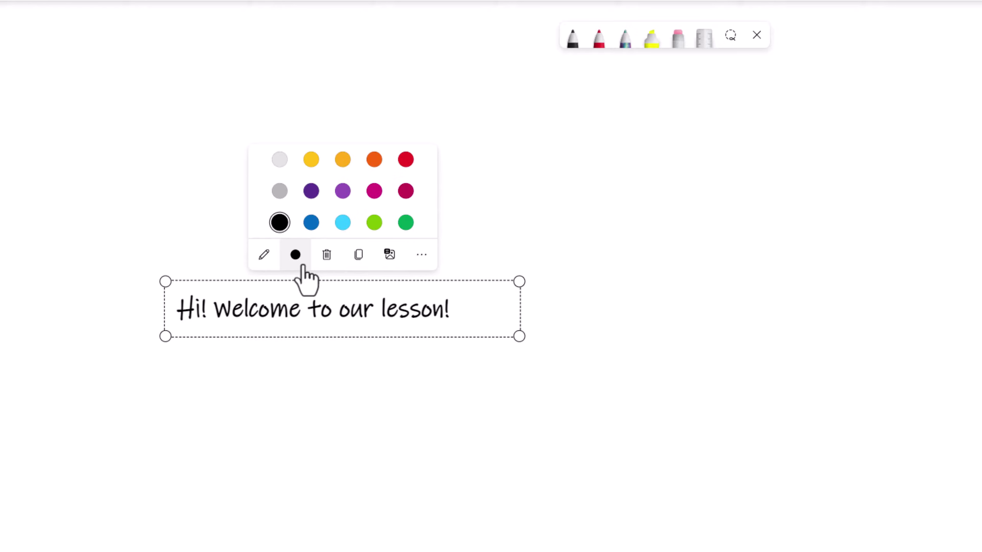
left_click(312, 225)
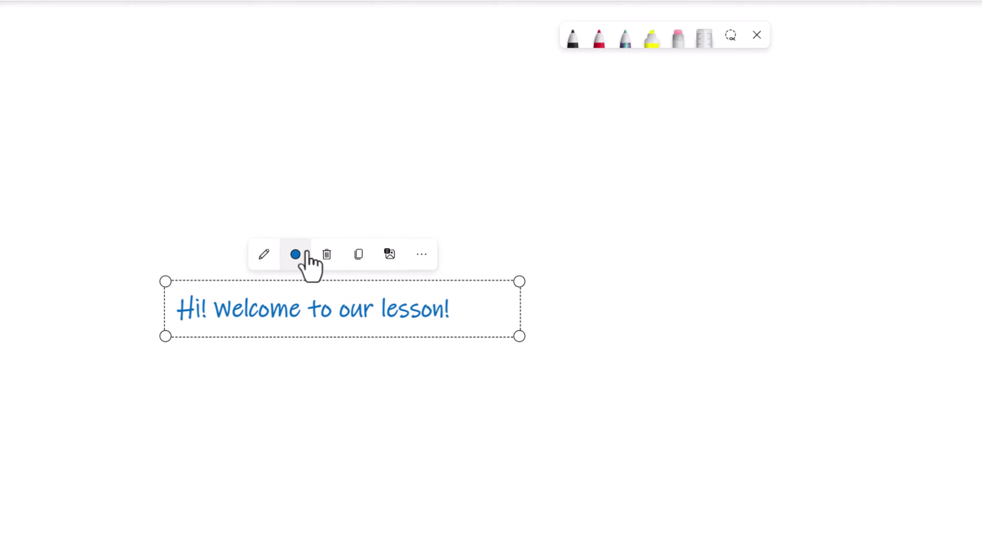
left_click(357, 256)
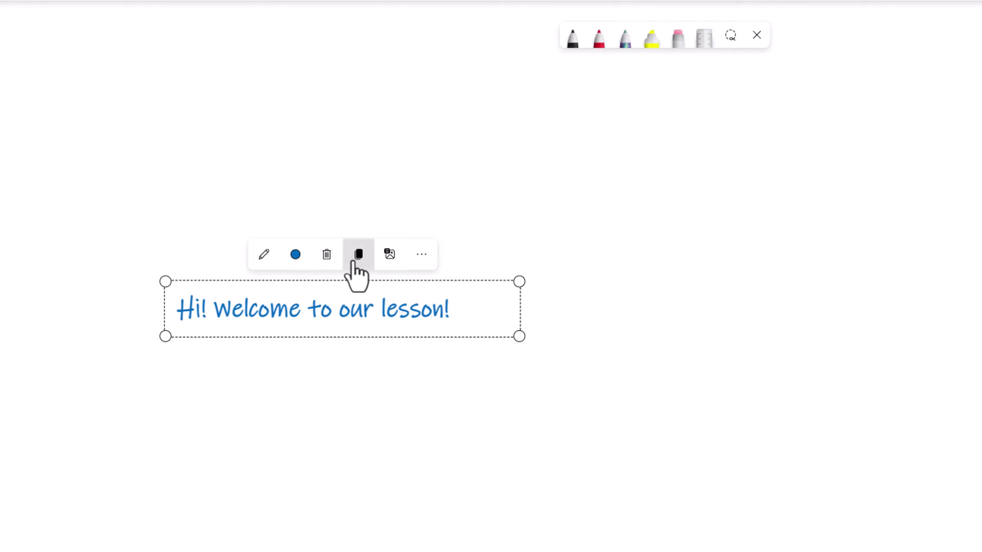
left_click(181, 389)
right_click(182, 389)
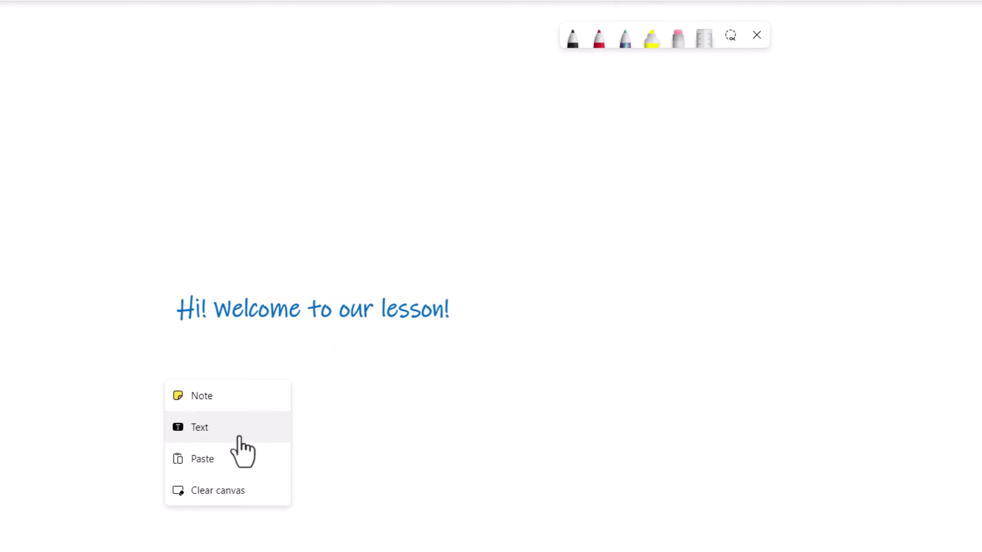
left_click(252, 472)
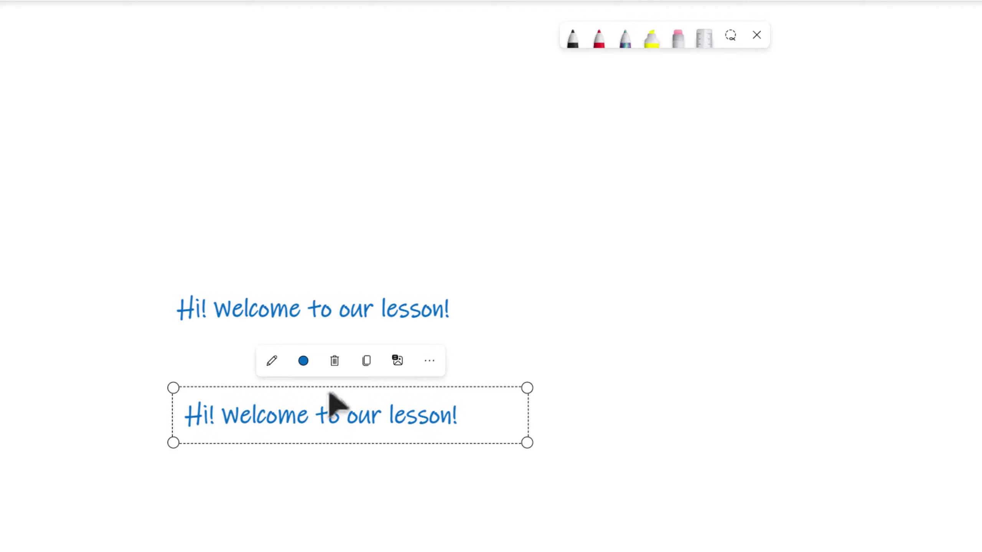
left_click(334, 374)
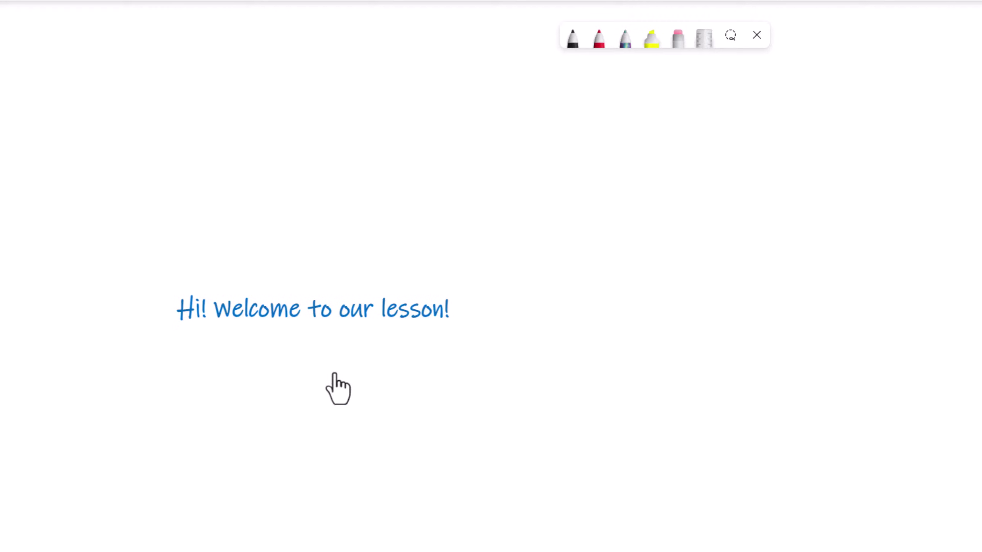
Lock the original welcome text box in place.
left_click(354, 321)
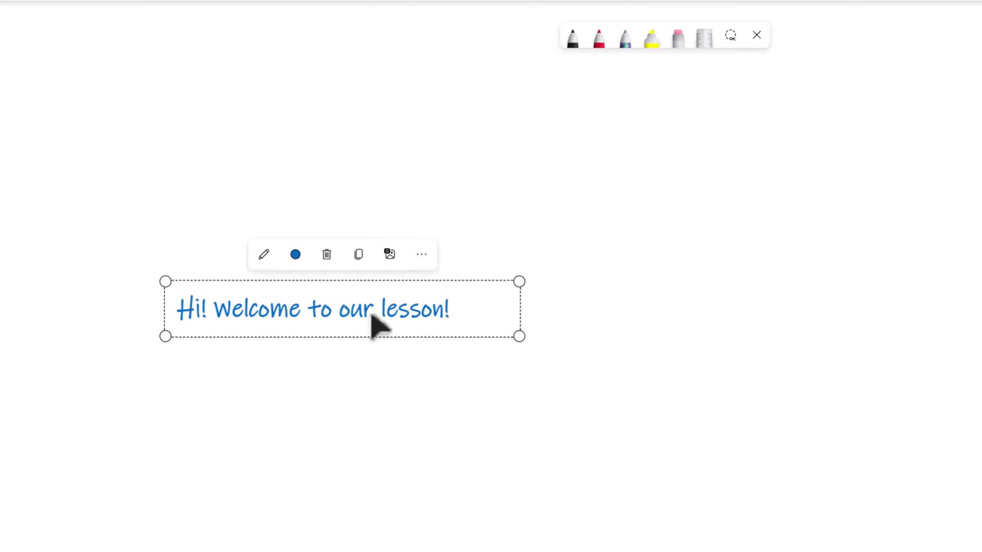
left_click(422, 261)
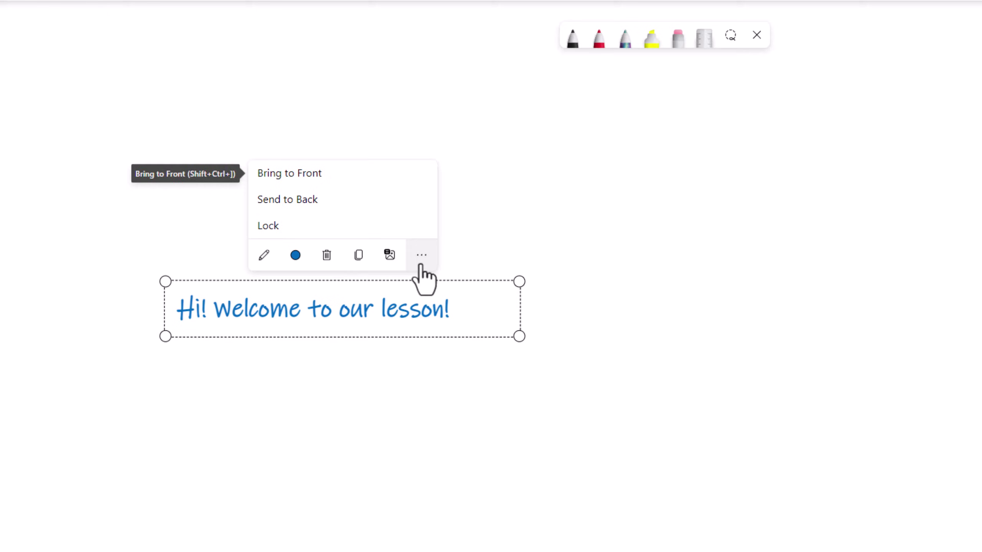
left_click(349, 232)
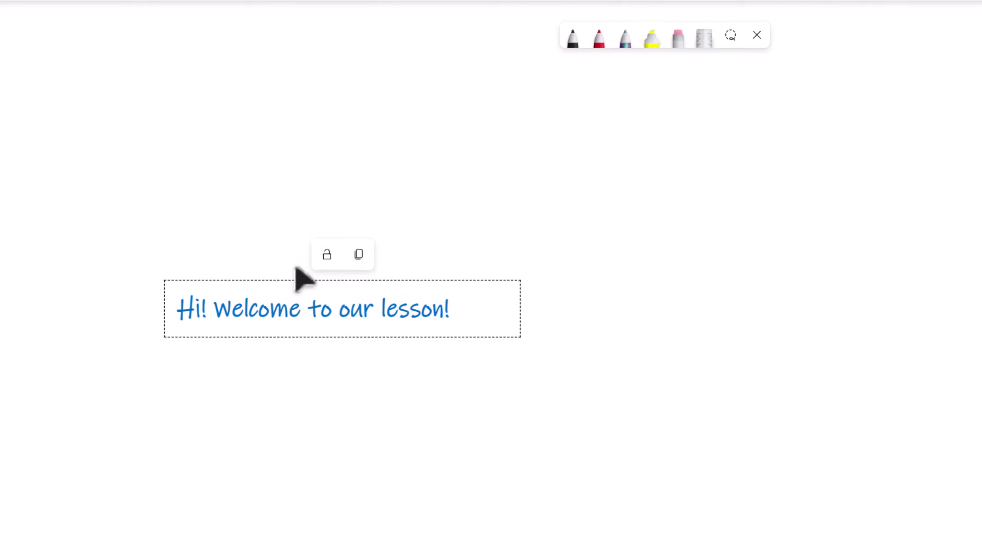
left_click(270, 310, "shift")
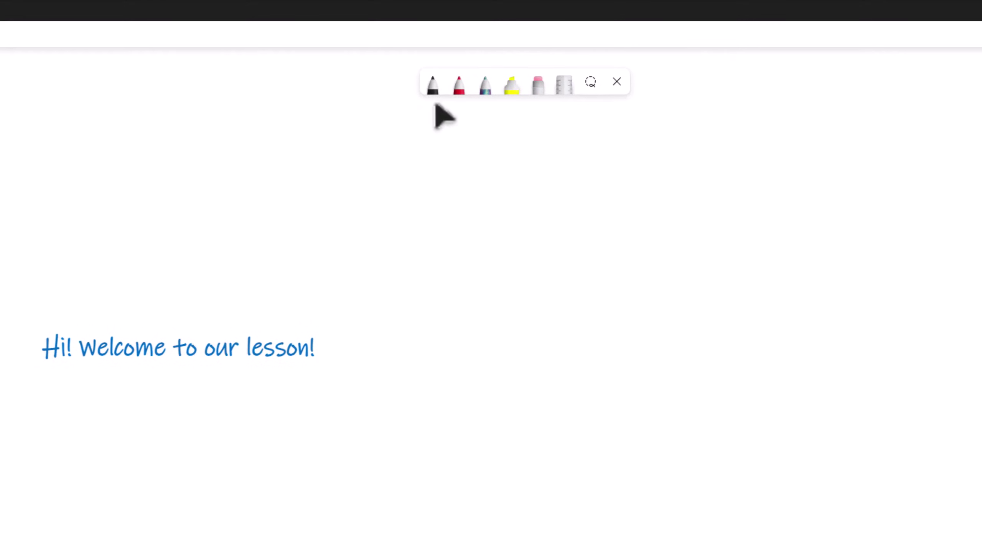
Adjust the pen thickness and draw a stroke of a handwritten Hi!
left_click(433, 93)
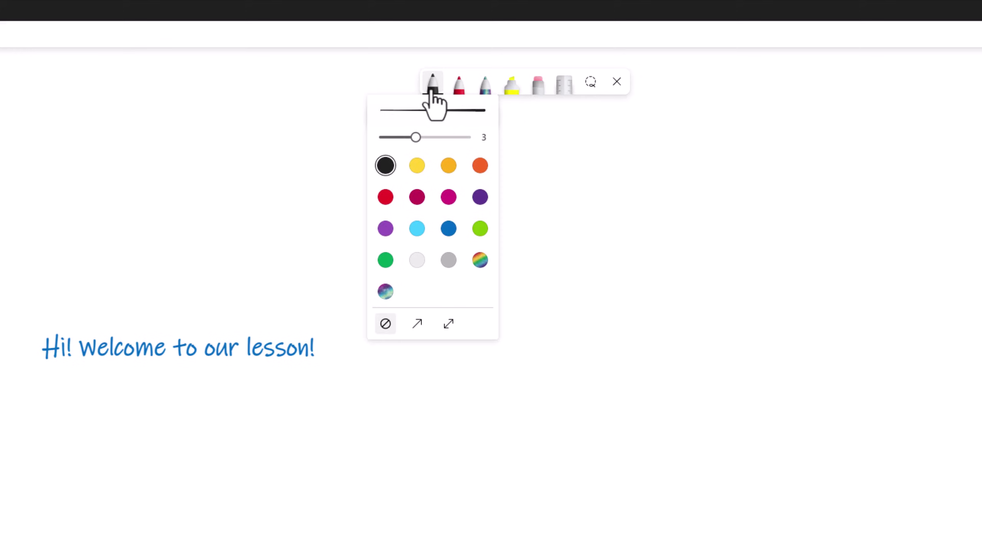
mouse_move(436, 142)
left_mouse_down()
mouse_move(472, 138)
mouse_move(430, 145)
mouse_move(456, 140)
left_mouse_up()
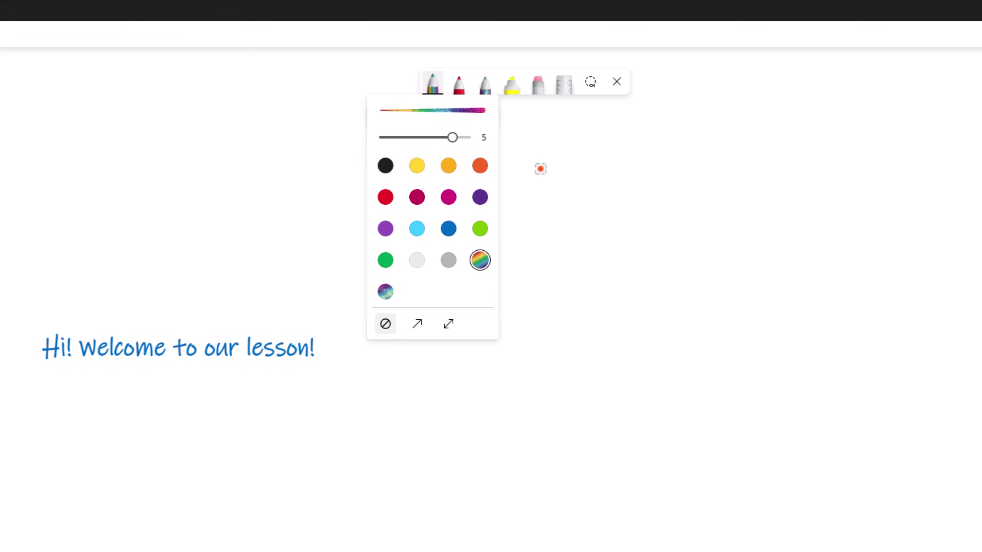
left_click_drag(540, 148, 541, 180)
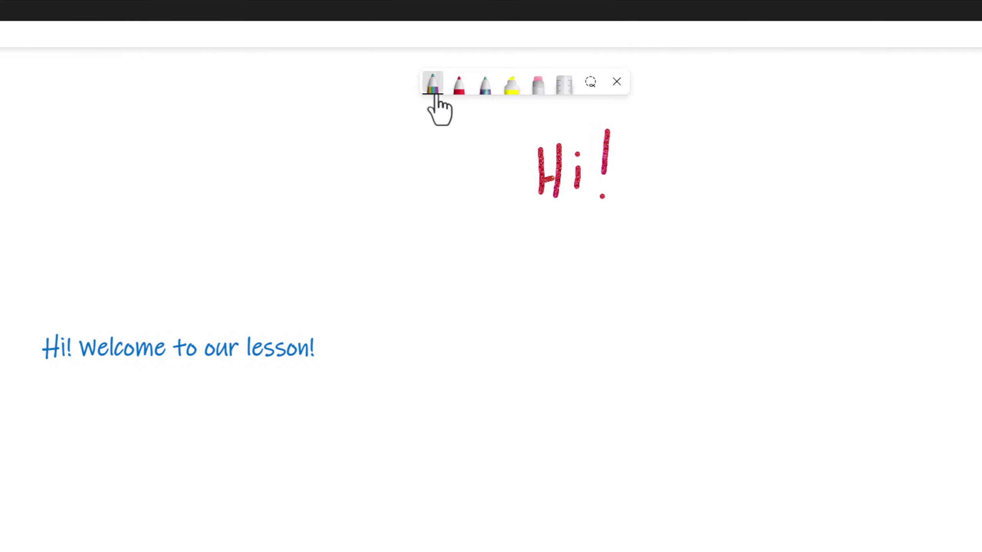
With a black single-arrow pen, draw a straight arrow and a freehand arrow beneath it.
left_click(433, 90)
left_click(386, 165)
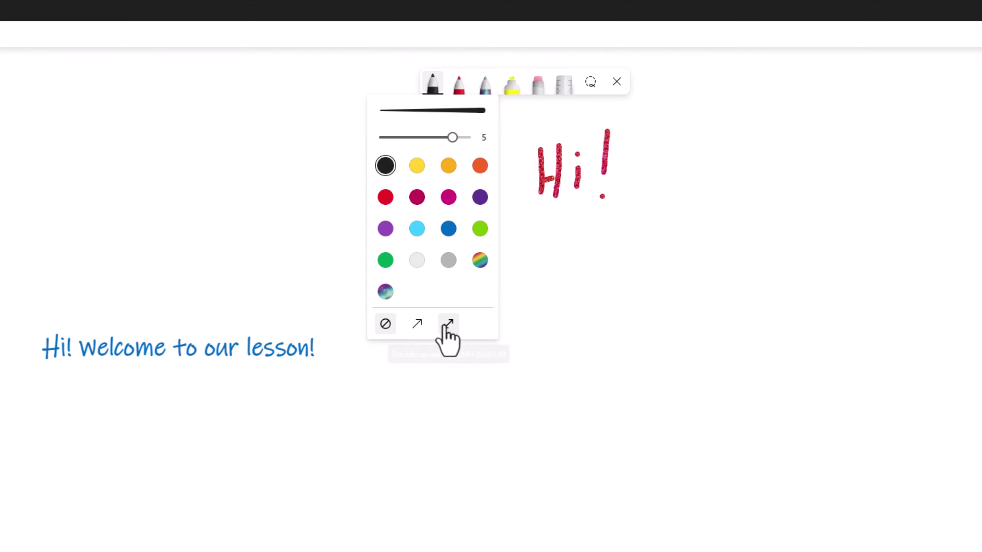
left_click(418, 324)
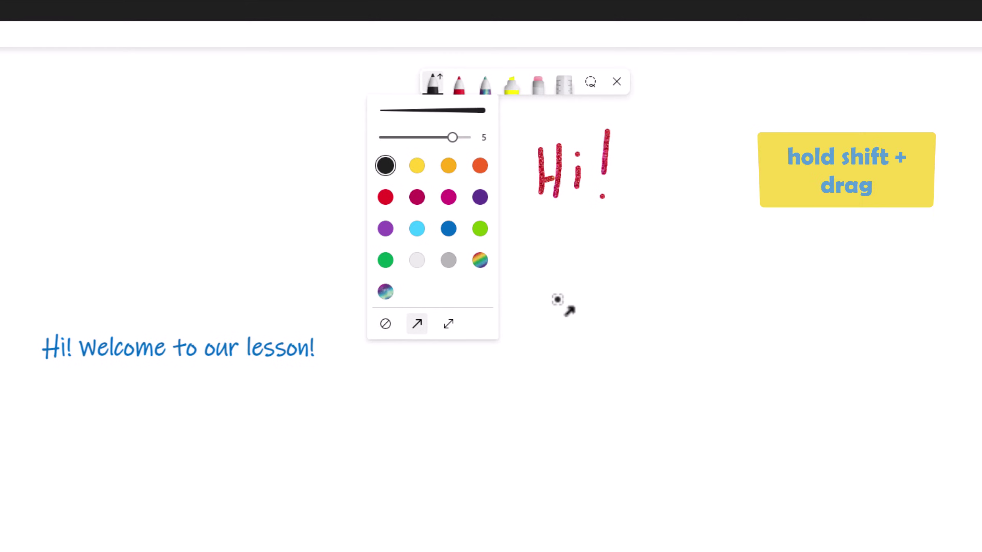
left_click_drag(555, 298, 847, 296)
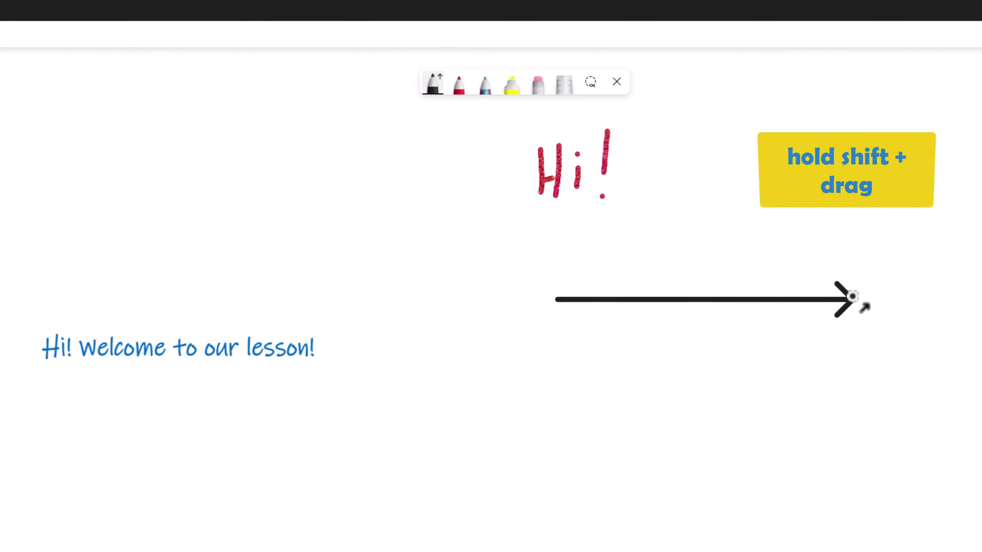
left_click_drag(555, 411, 840, 412)
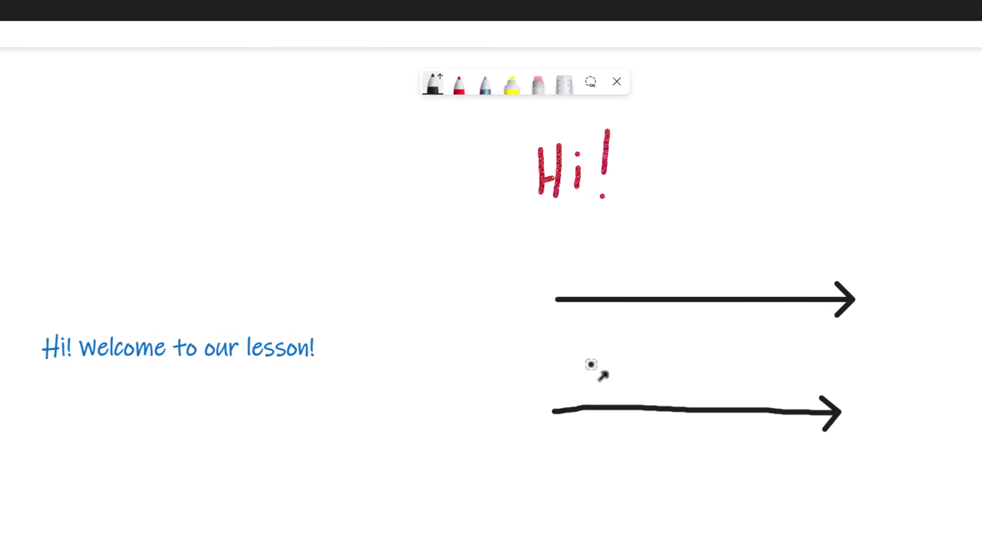
Highlight 'Hi! Welcome to our lesson!' in yellow with highlighter thickness 5.
left_click(510, 97)
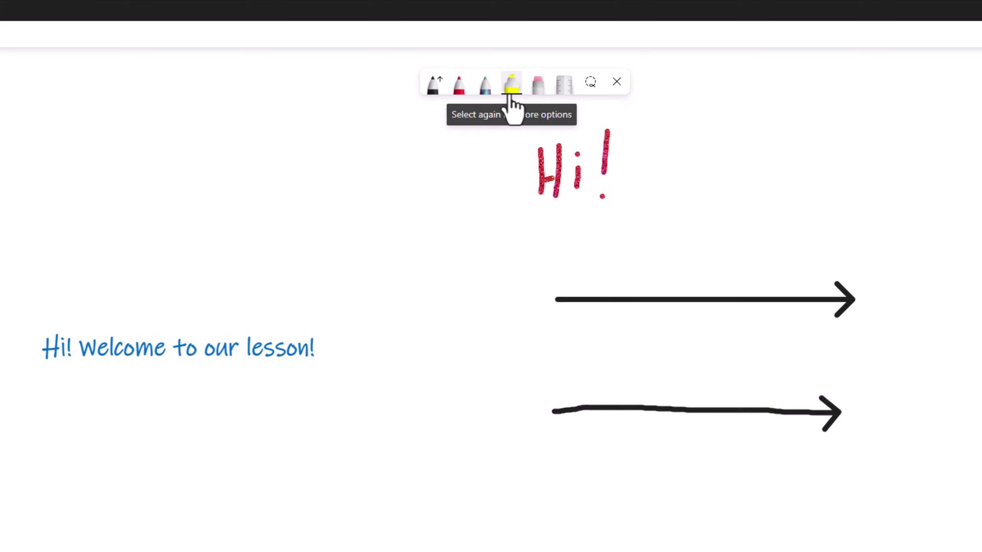
left_click(509, 96)
left_click_drag(517, 143, 540, 142)
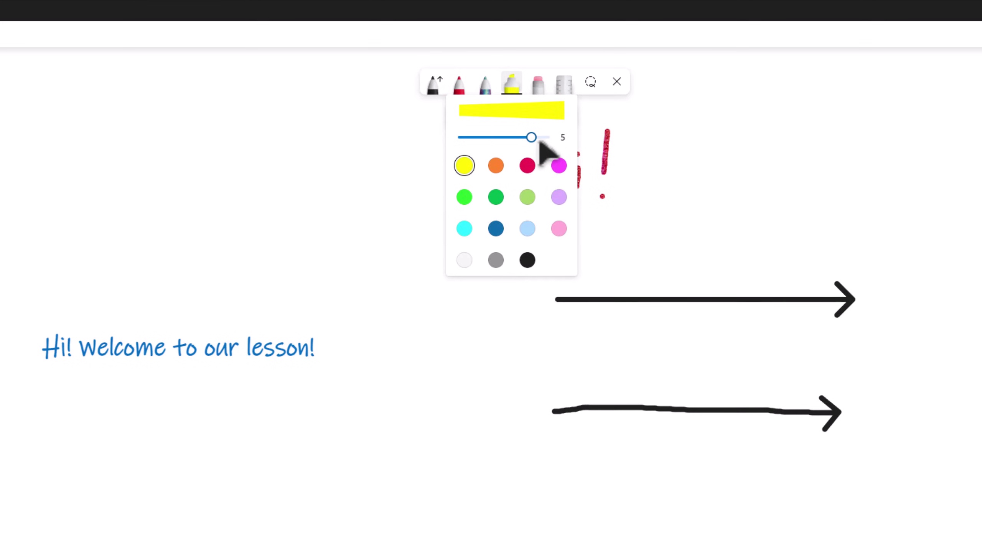
left_click_drag(36, 352, 317, 355)
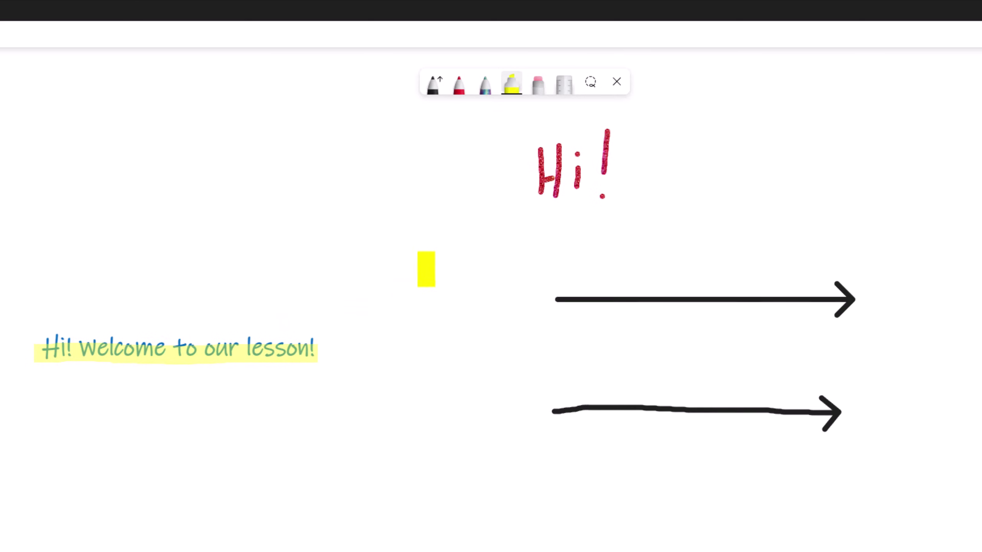
Erase gaps in the upper arrow, then erase the entire lower arrow stroke.
left_click(535, 90)
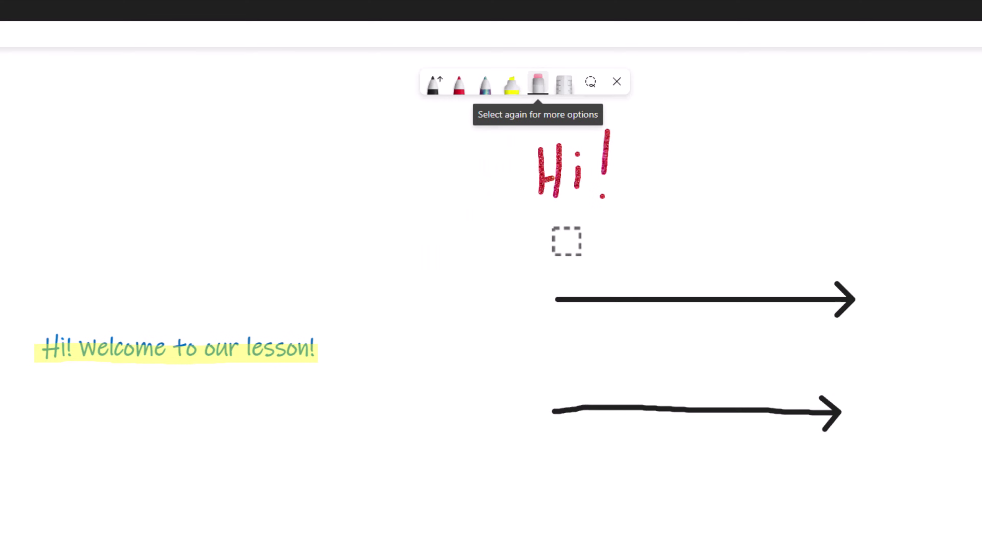
left_click_drag(571, 272, 577, 308)
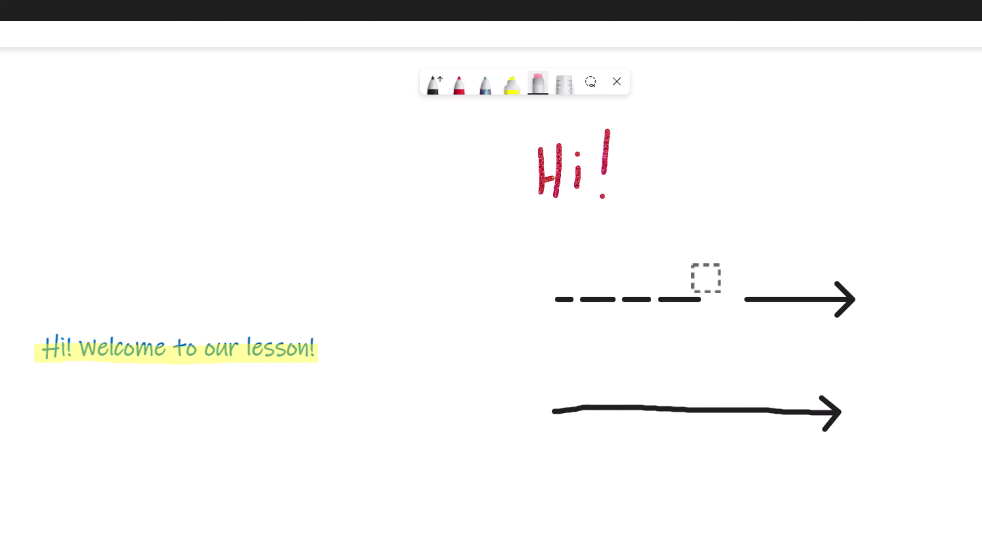
left_click(539, 93)
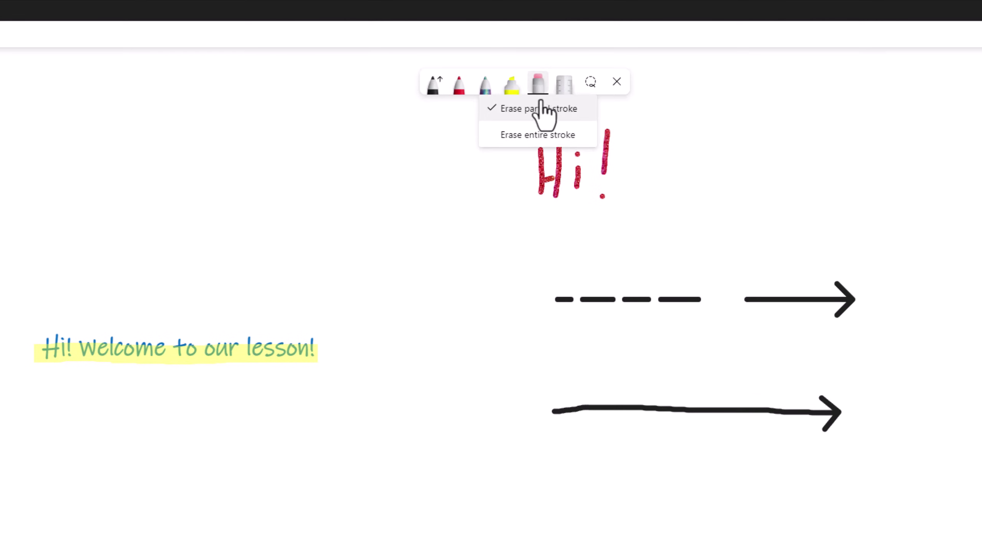
left_click(546, 135)
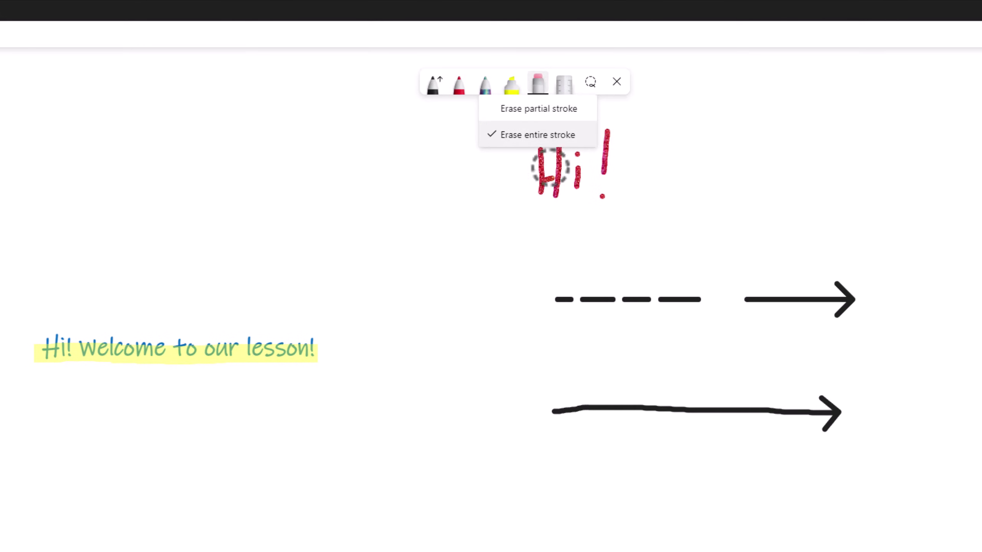
left_click(597, 401)
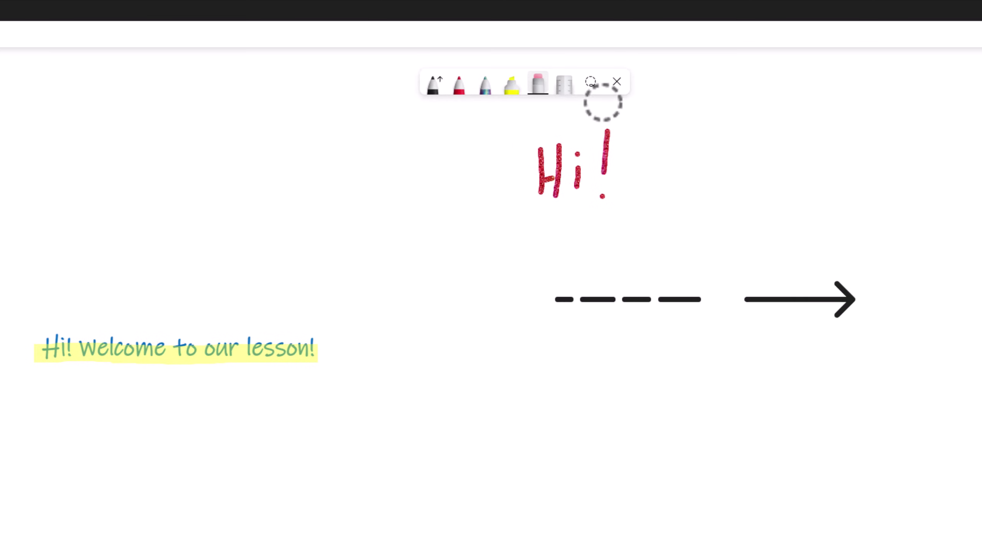
Lasso-select the red Hi! and the dashed line and delete them.
left_click(590, 82)
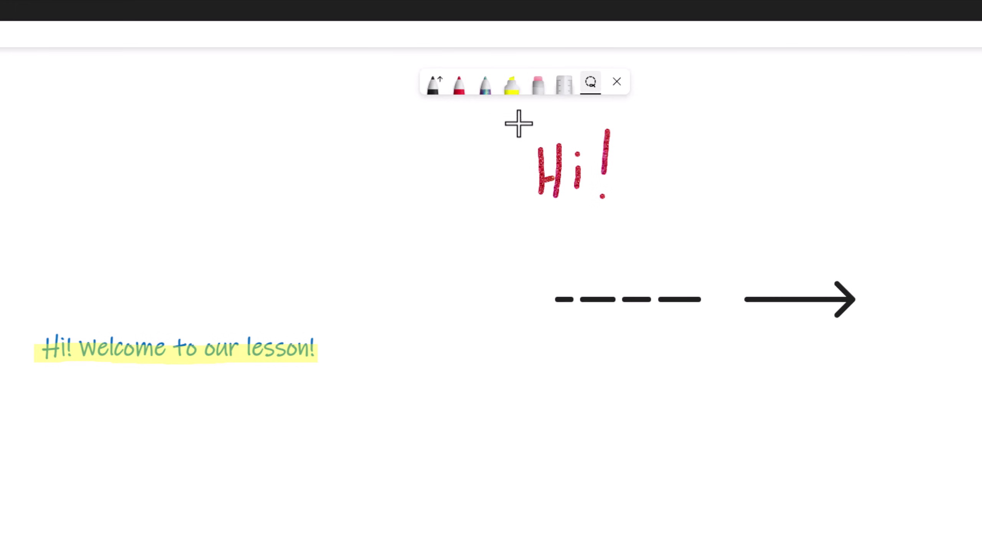
mouse_move(477, 171)
left_mouse_down()
mouse_move(467, 274)
mouse_move(527, 341)
mouse_move(635, 337)
mouse_move(692, 323)
mouse_move(709, 272)
mouse_move(686, 169)
mouse_move(611, 116)
left_mouse_up()
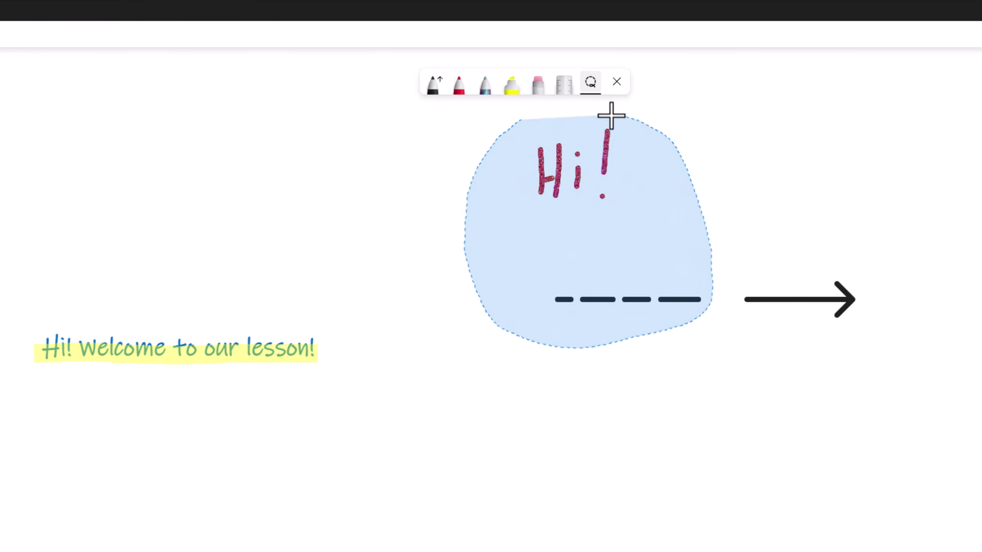
left_click_drag(528, 119, 517, 125)
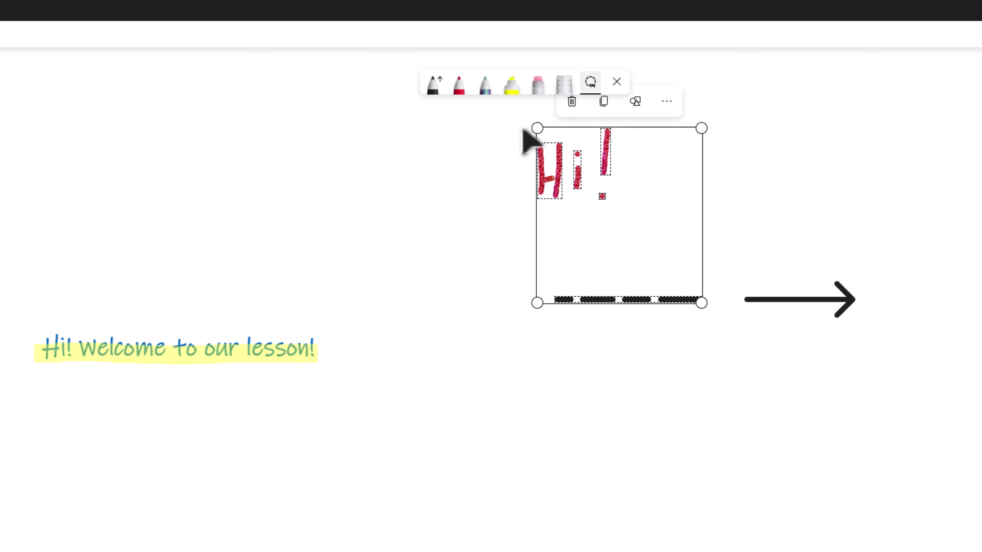
left_click(571, 103)
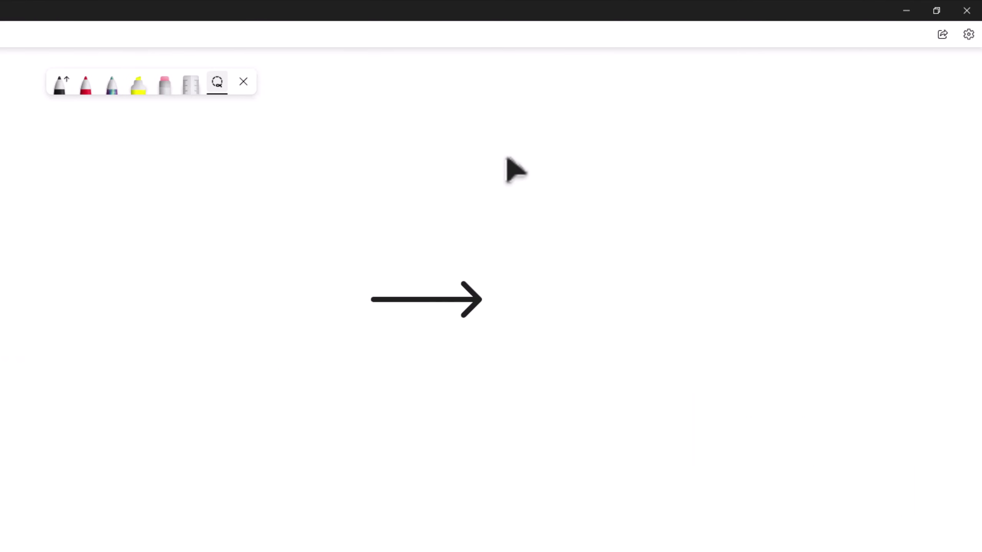
Switch on the board's share link in the Share panel and copy the link.
left_click(943, 39)
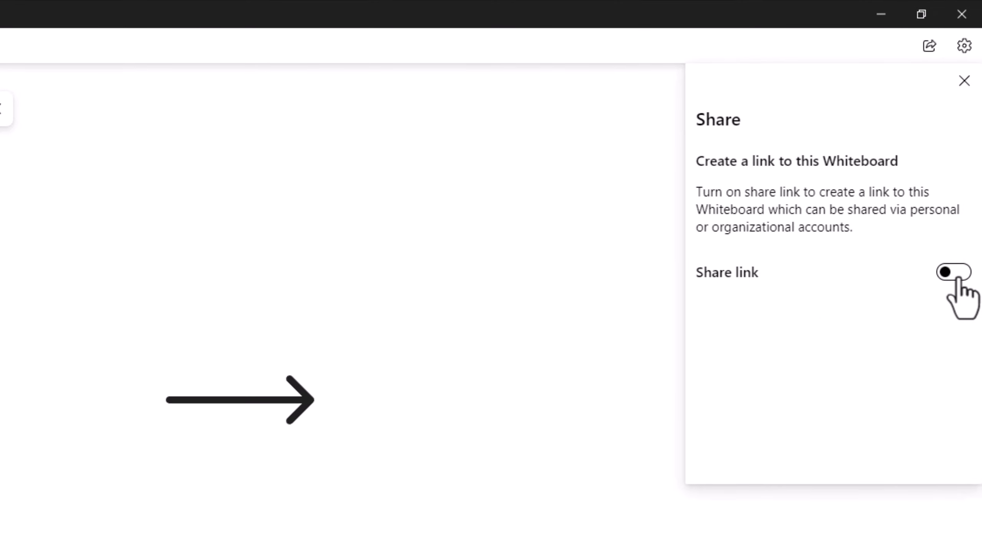
left_click(952, 273)
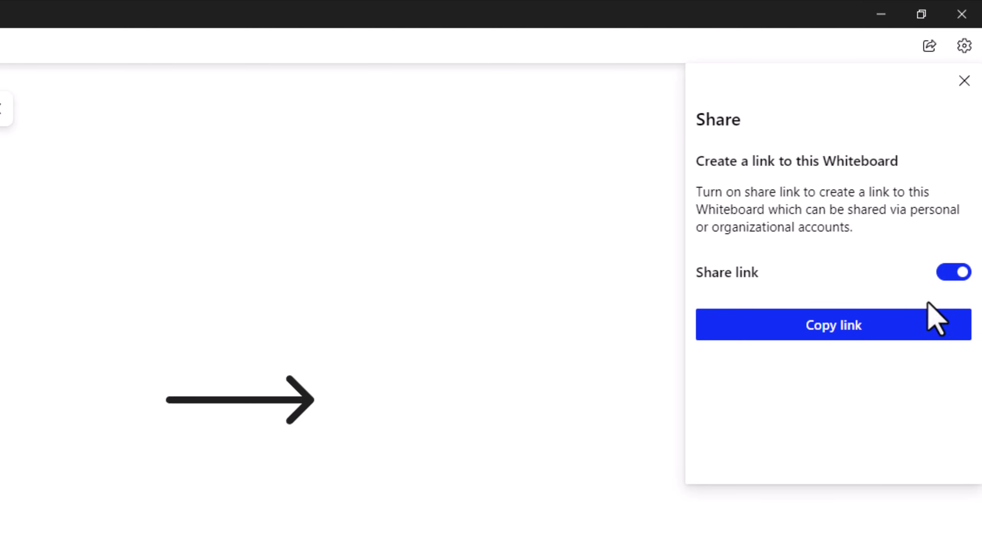
left_click(893, 325)
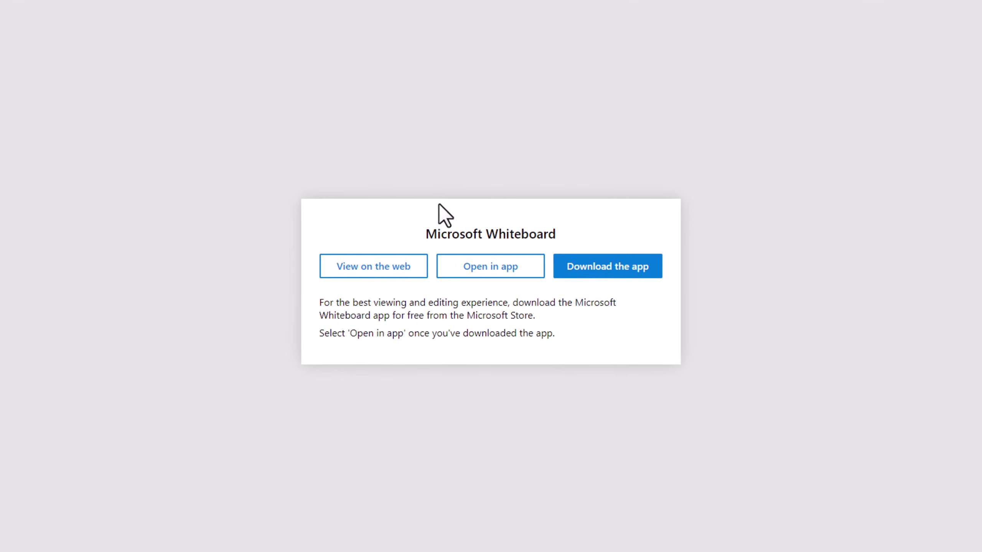
Choose to view the shared board on the web in the browser.
left_click(421, 266)
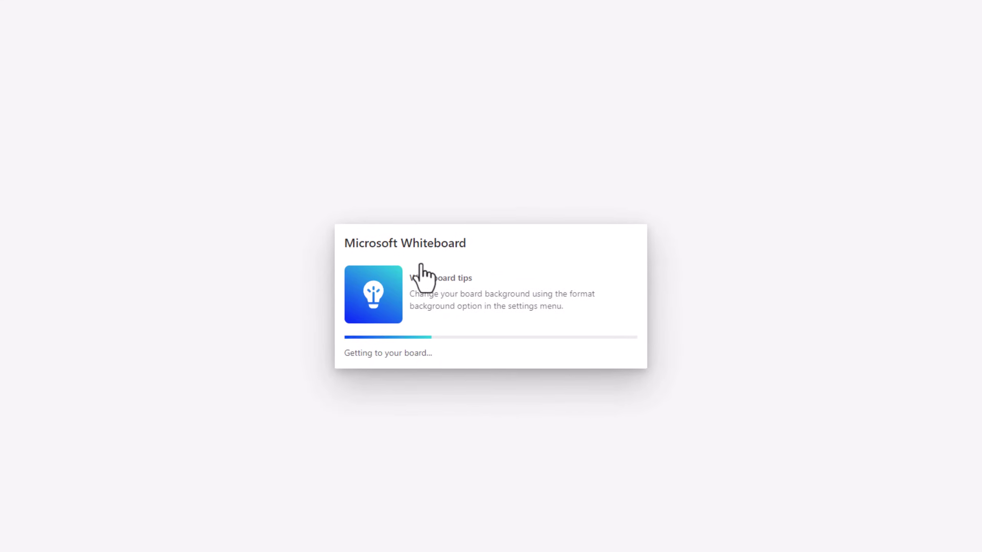